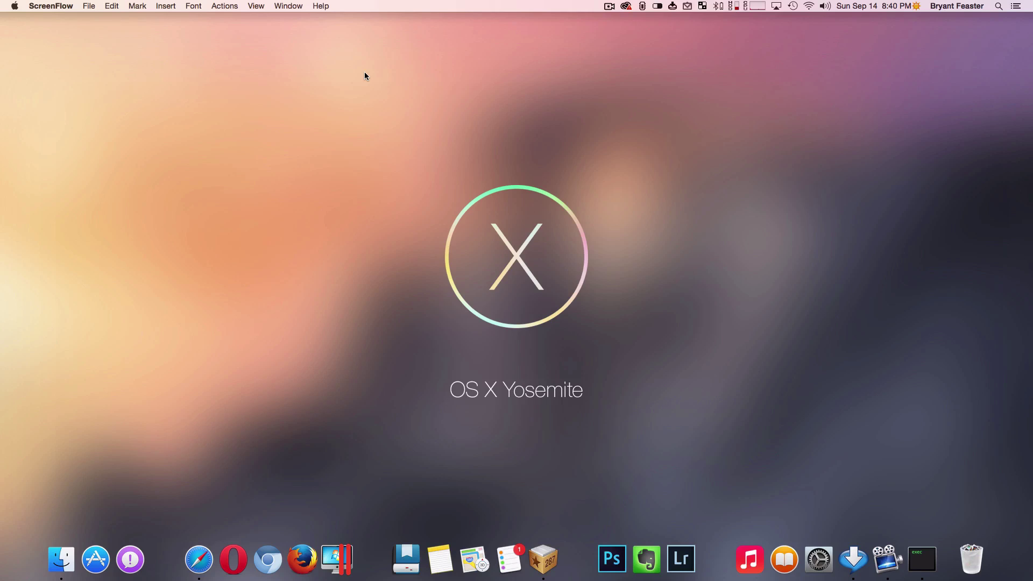
# - Open and dismiss Spotlight twice, then bring up the Apple menu
pyautogui.press('super+space')
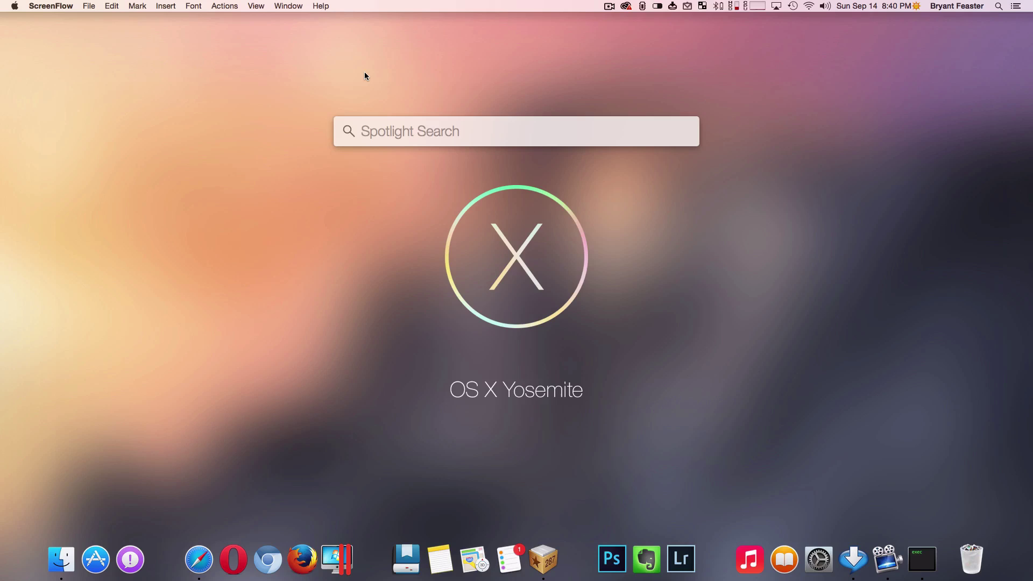
pyautogui.press('Escape')
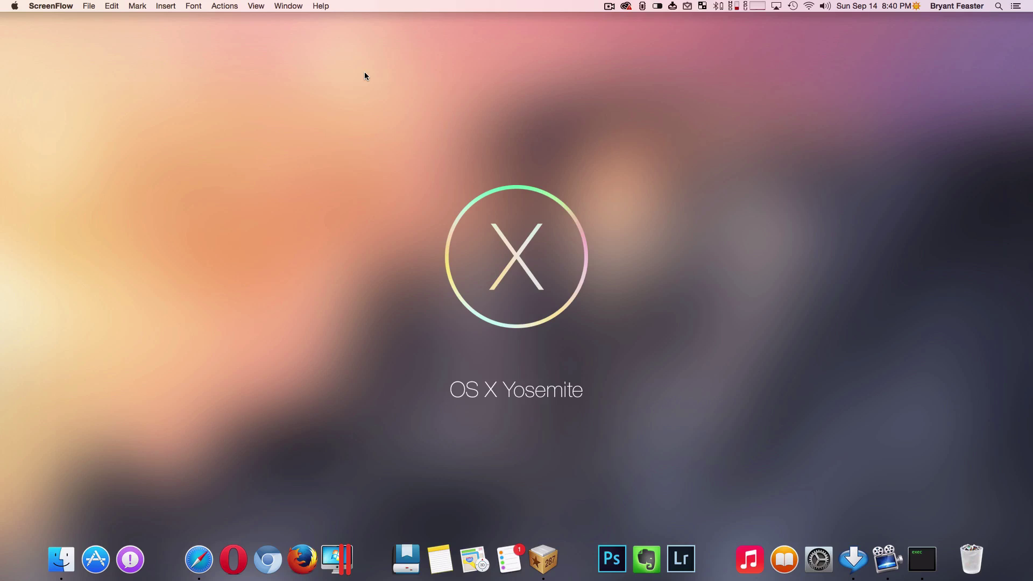
pyautogui.click(998, 6)
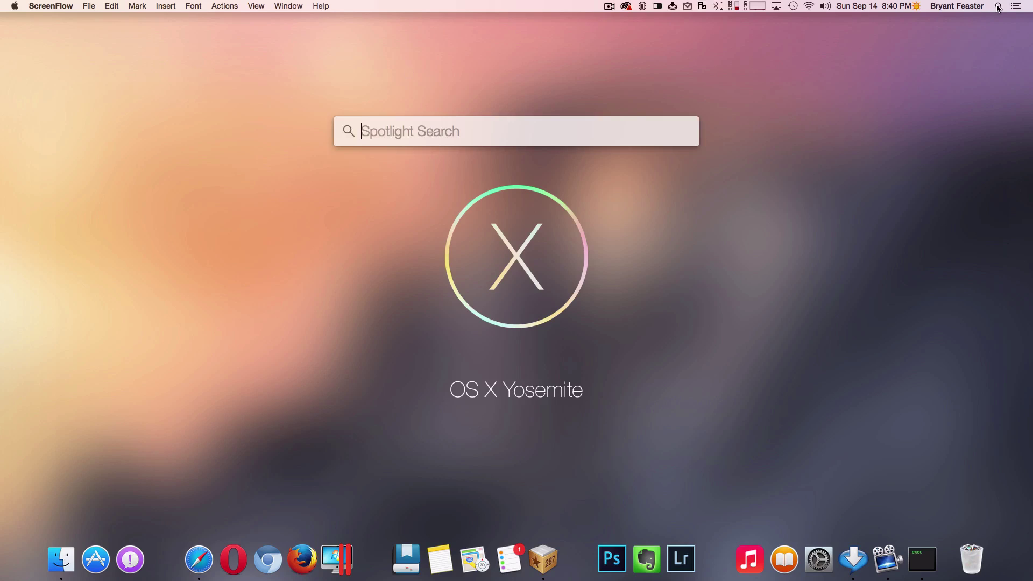
pyautogui.click(943, 52)
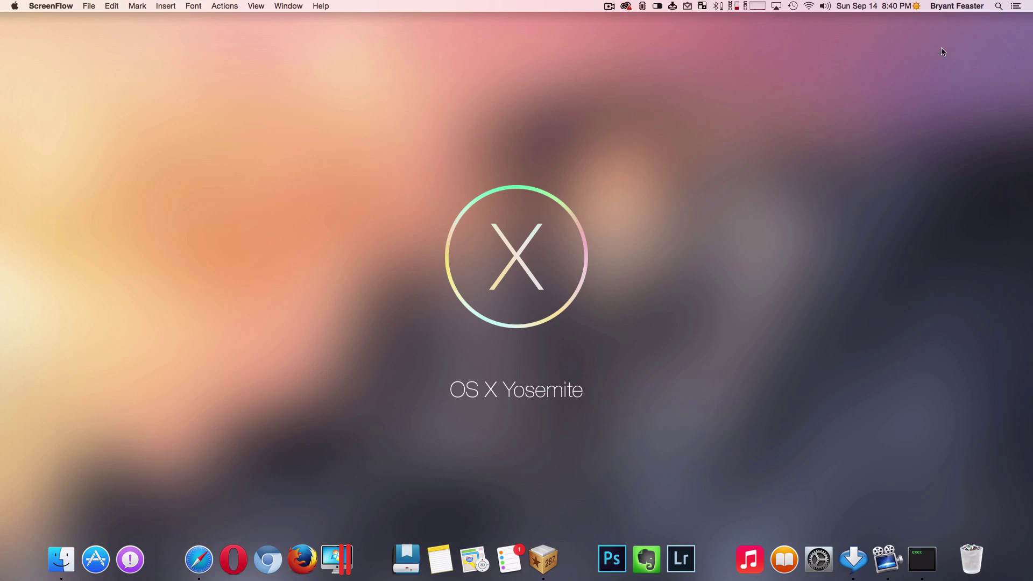
pyautogui.click(14, 6)
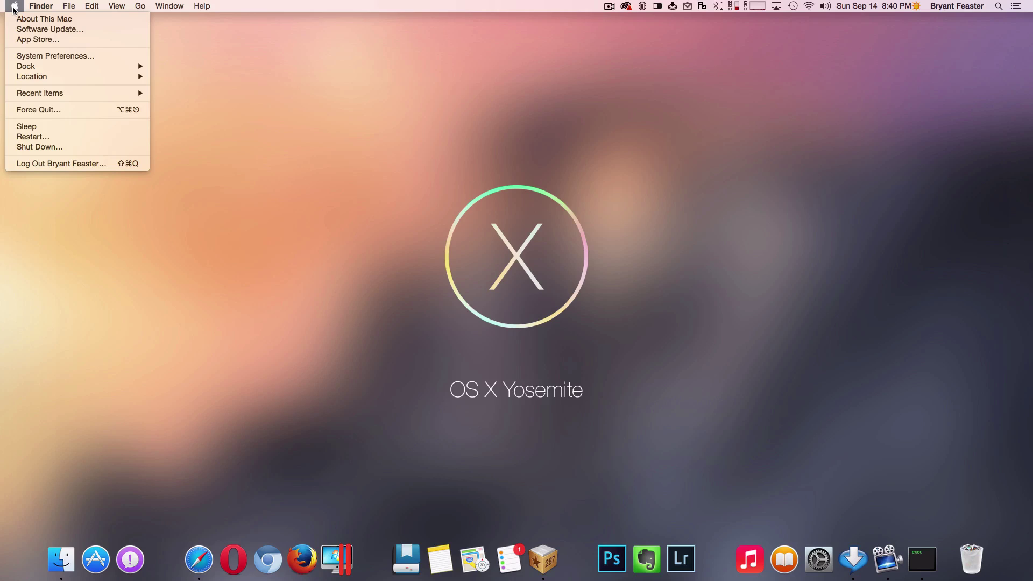
# - Launch System Preferences, move its window toward the centre, and show Parental Controls
pyautogui.click(95, 56)
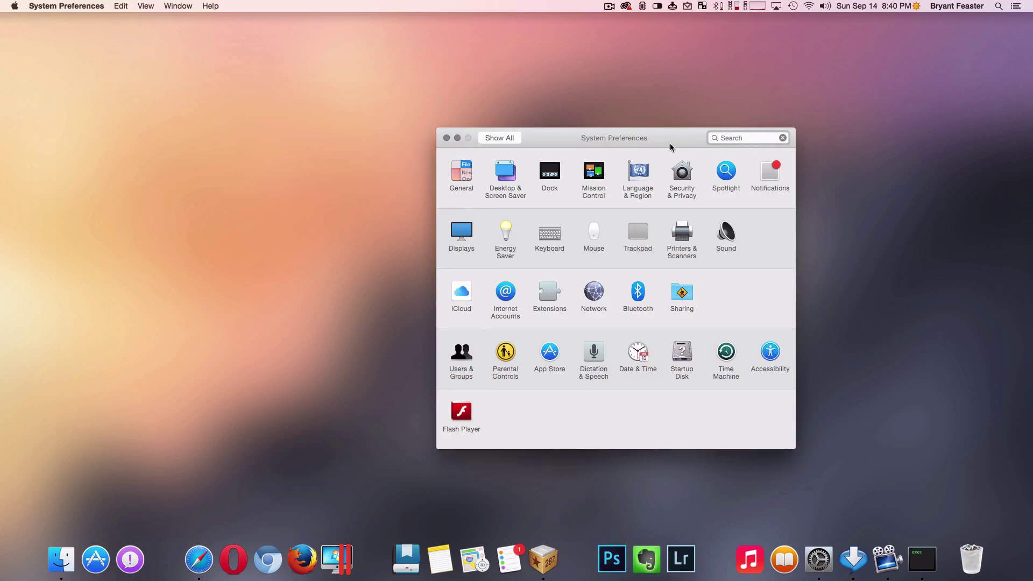
pyautogui.moveTo(671, 146); pyautogui.dragTo(556, 139)
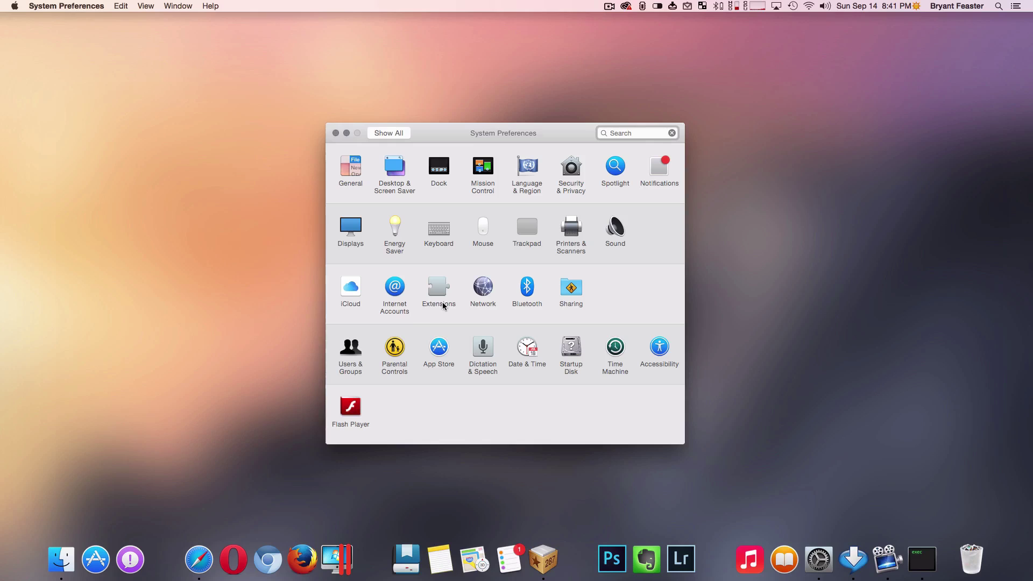
pyautogui.click(399, 351)
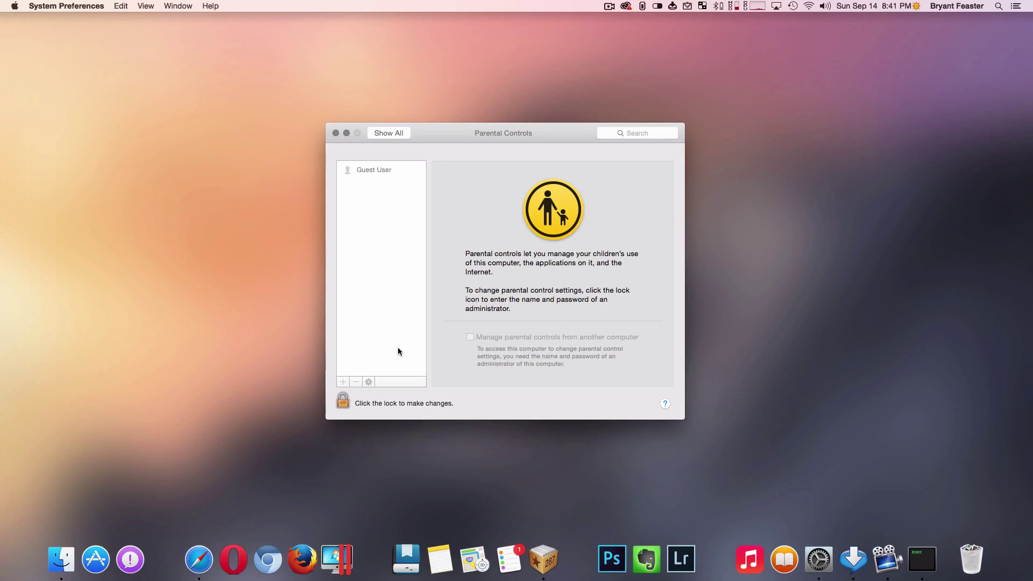
# - Unlock Parental Controls with the administrator password, then open the gear account menu
pyautogui.click(344, 400)
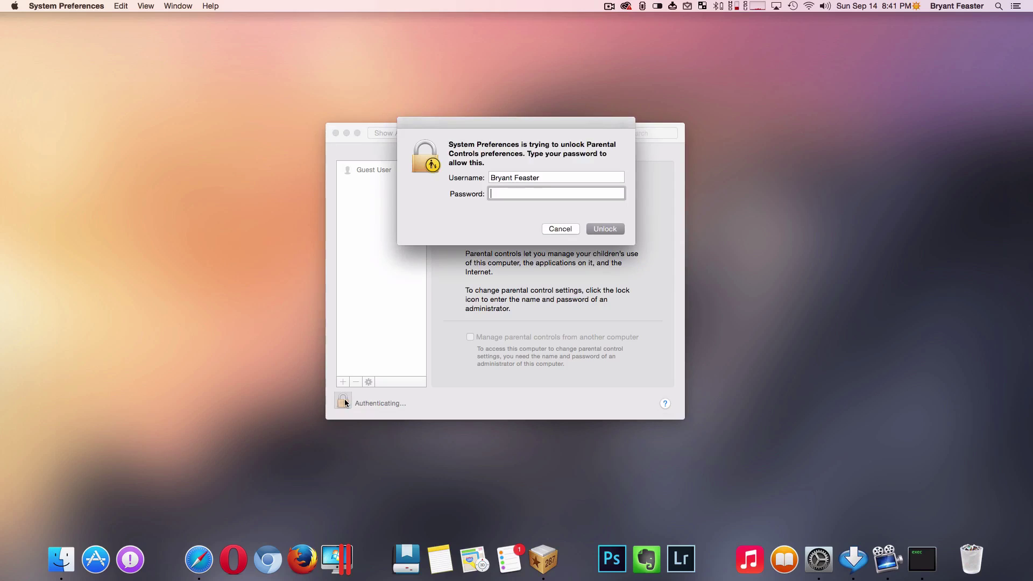
pyautogui.write('*****')
pyautogui.press('Return')
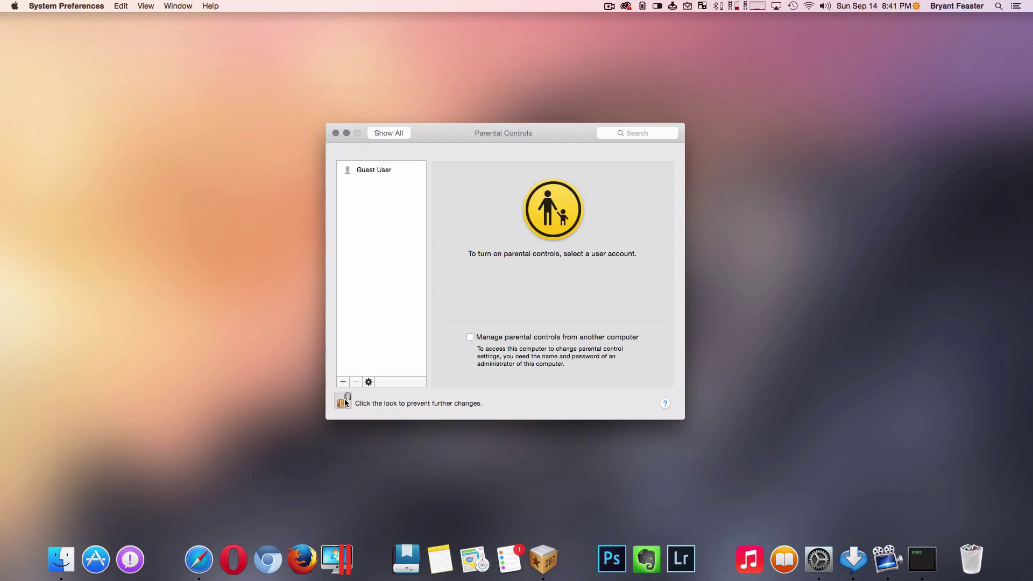
pyautogui.click(369, 384)
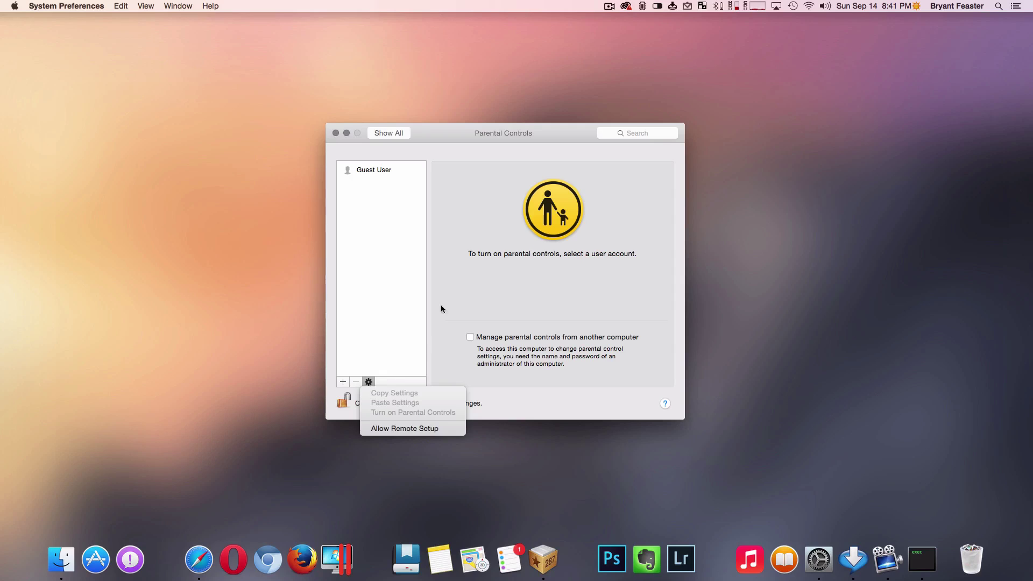
# - Dismiss the gear menu and select Guest User to show its Apps settings
pyautogui.click(431, 254)
pyautogui.click(381, 171)
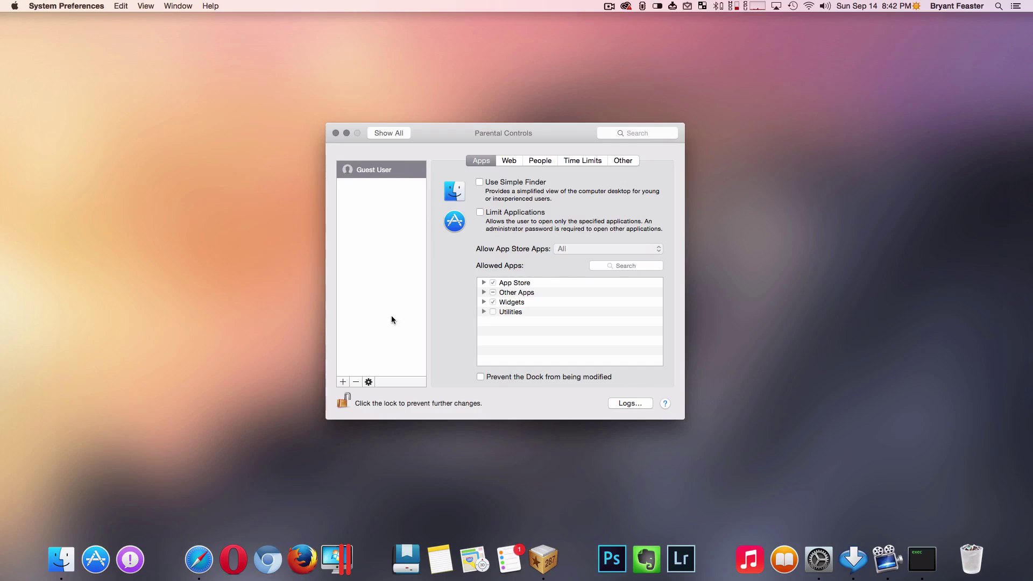
pyautogui.click(368, 382)
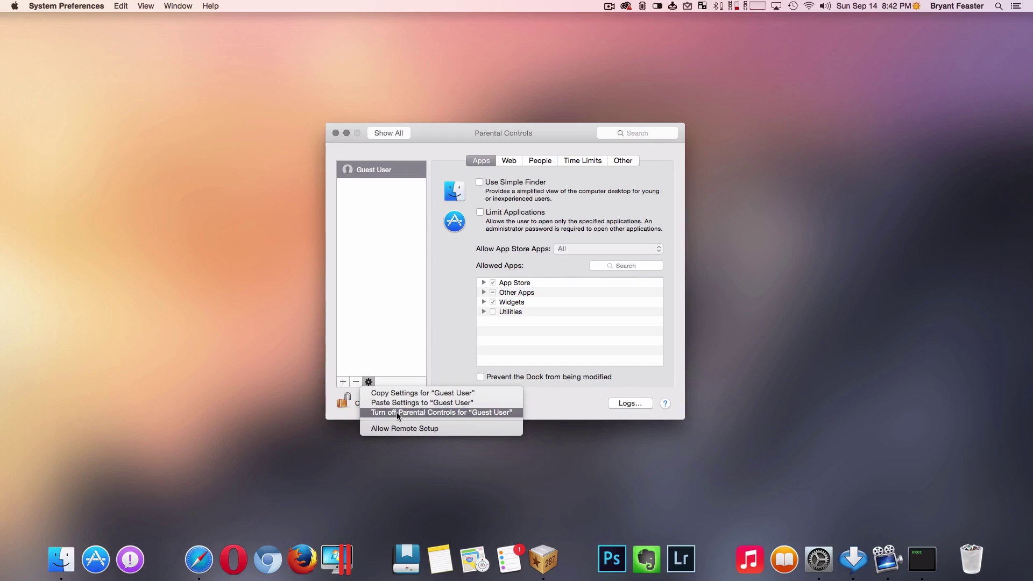
pyautogui.click(466, 257)
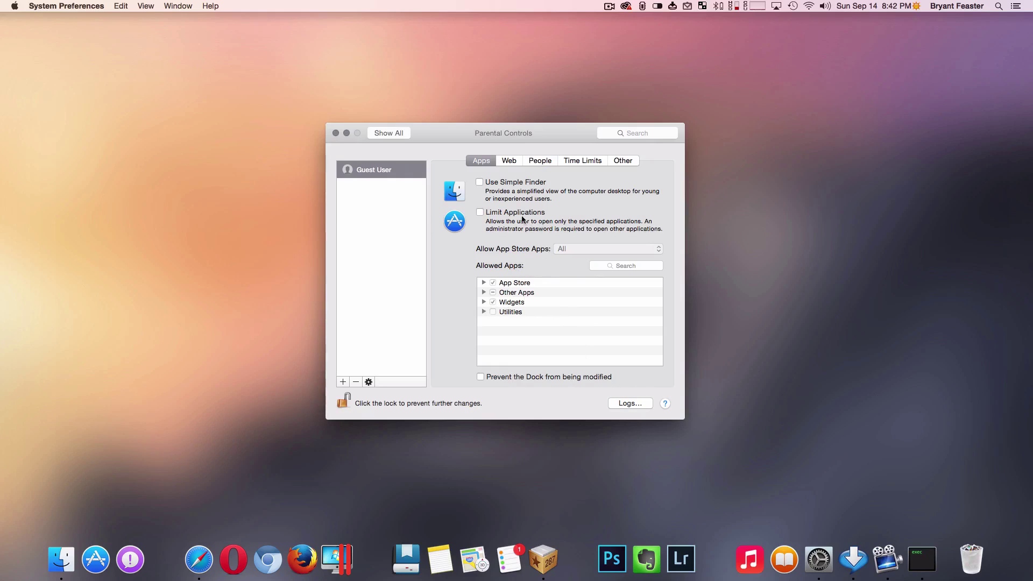
# - Tick Limit Applications for Guest User, leaving Allow App Store Apps set to All
pyautogui.click(480, 213)
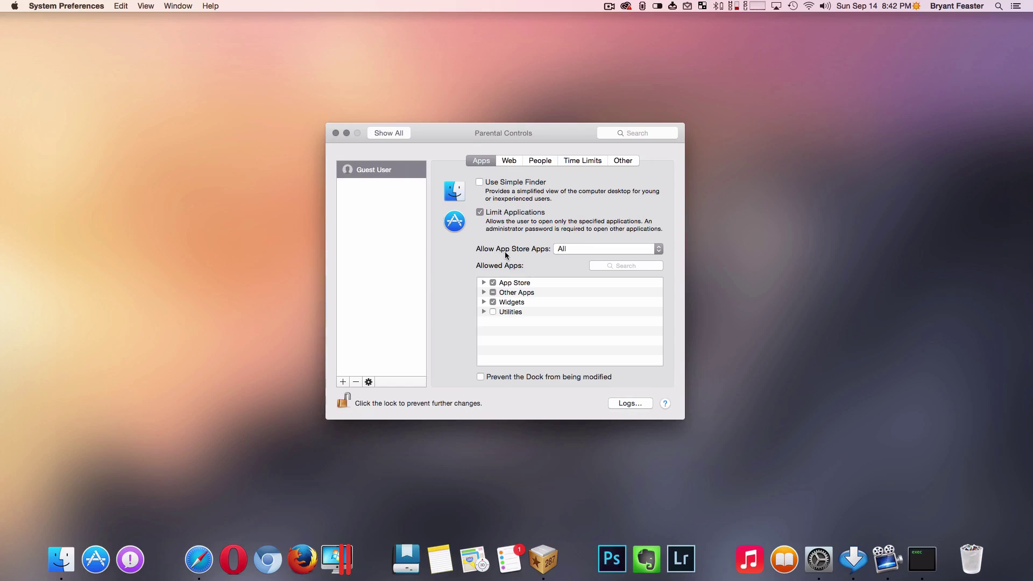
pyautogui.click(584, 249)
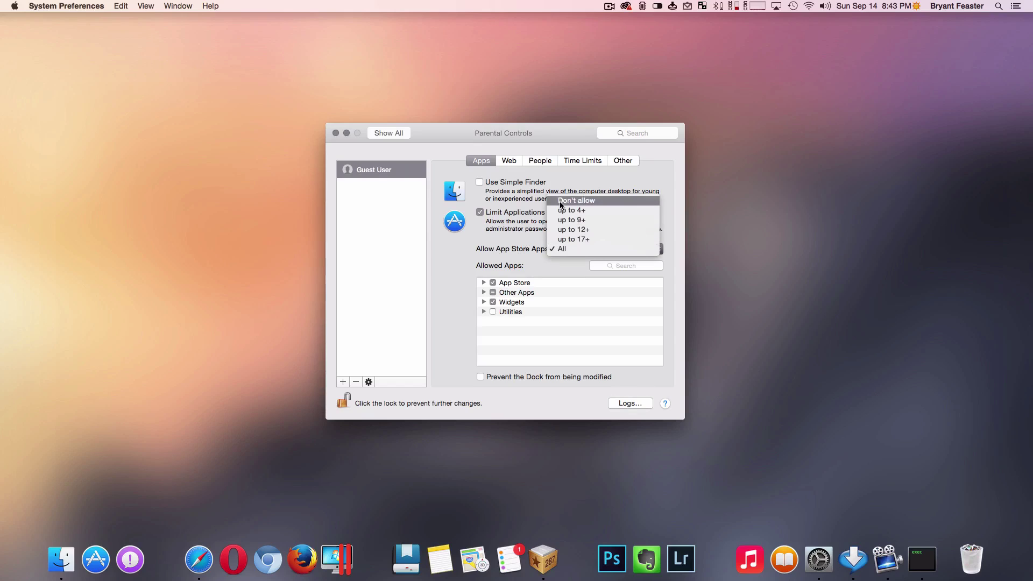
pyautogui.click(523, 248)
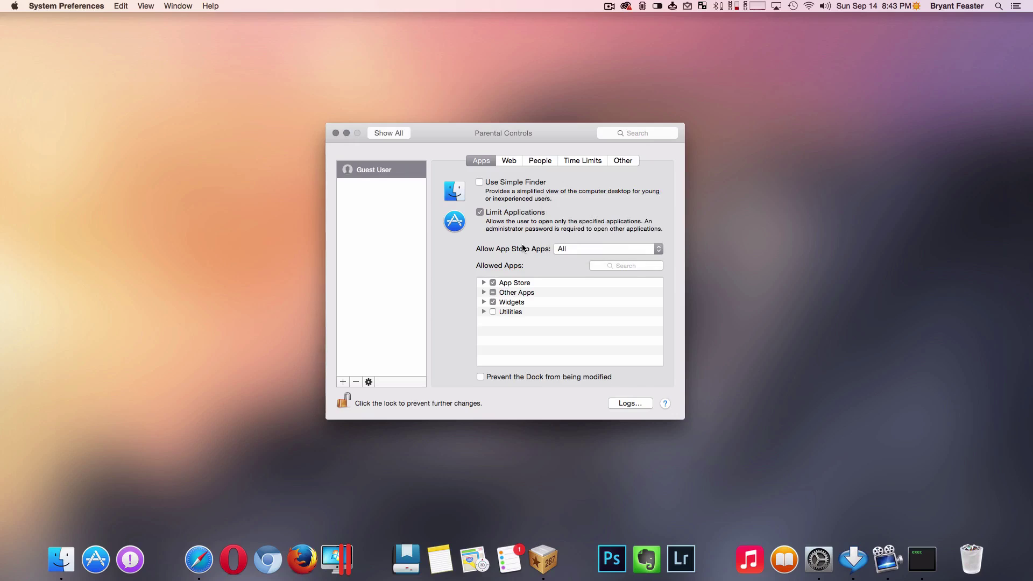